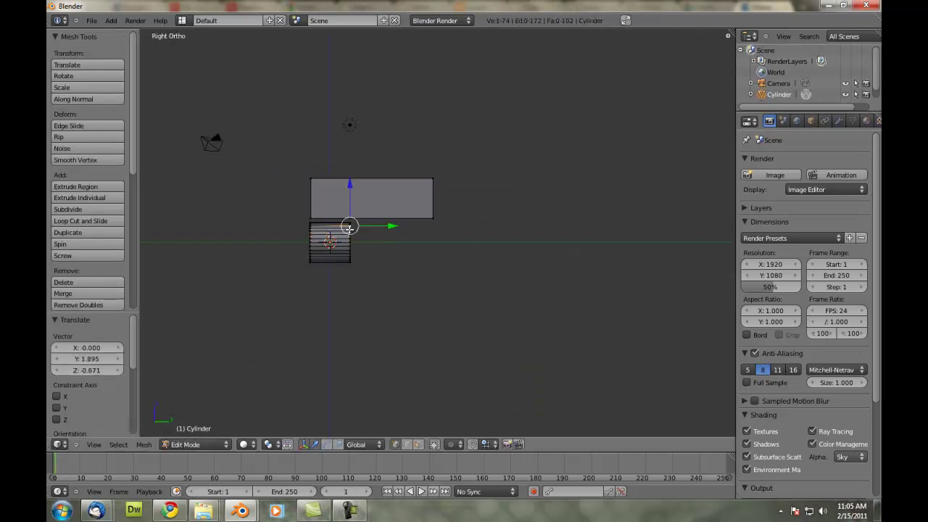
Step: Extrude and scale stepped rings from the cylinder end to form the first telescope sections
key(e)
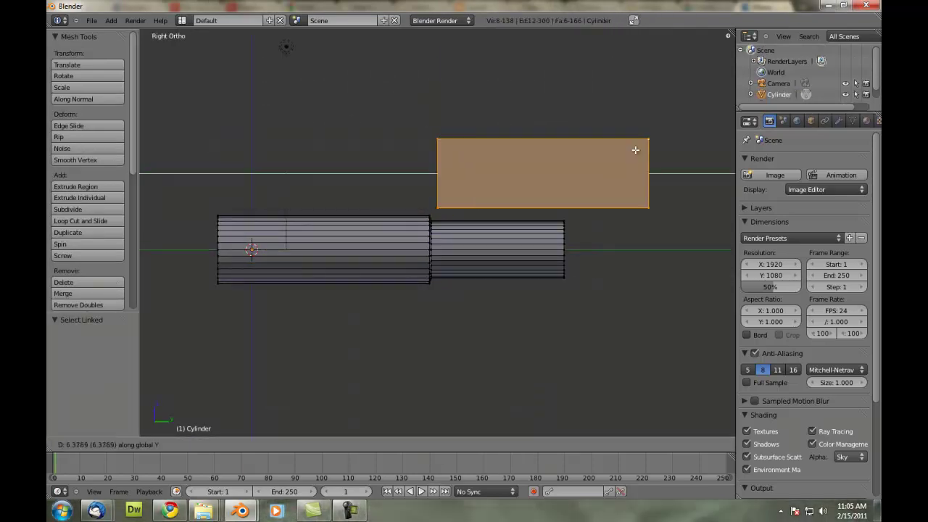
key(s)
click(491, 300)
right_click(571, 164)
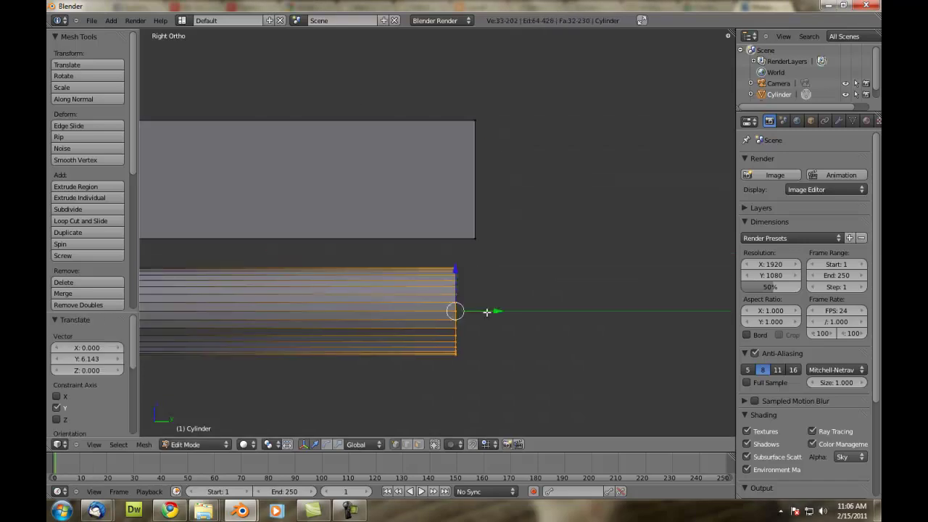
key(e)
key(s)
click(456, 311)
Step: Extrude a further section along the axis and shrink its end face
scroll(457, 310, down, 3)
key(e)
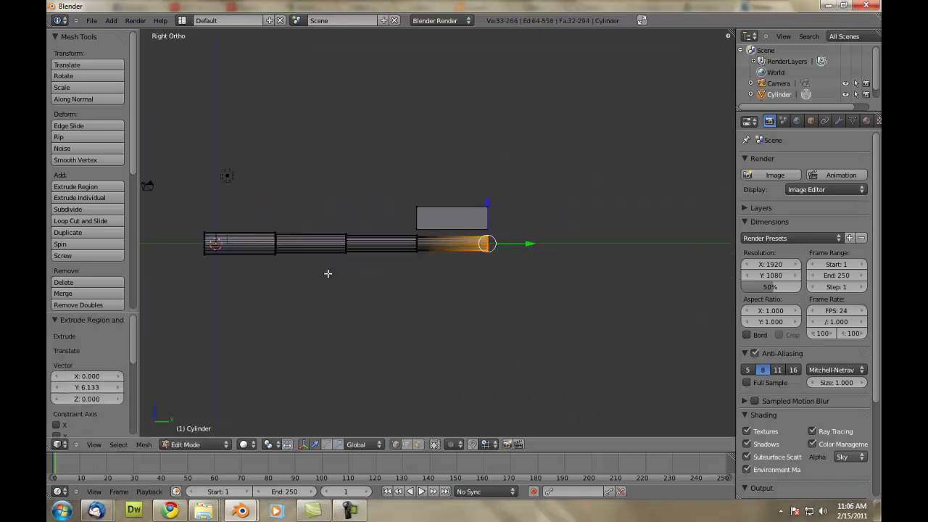
click(327, 271)
key(s)
scroll(627, 313, up, 3)
middle_drag(631, 358, 590, 370)
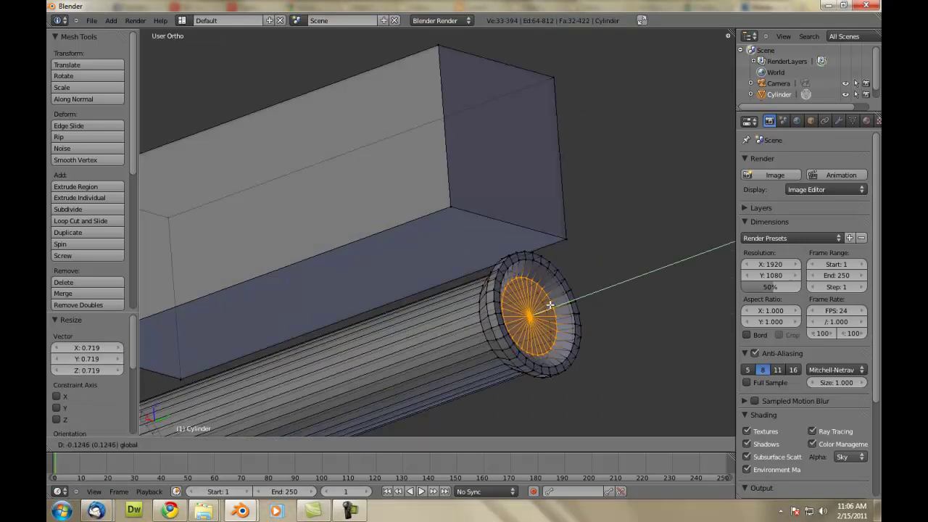
key(KP_3)
Step: Add a level-1 Subdivision Surface modifier to smooth the telescope body
key(Tab)
key(ctrl+1)
scroll(350, 260, up, 3)
key(Tab)
scroll(261, 266, up, 2)
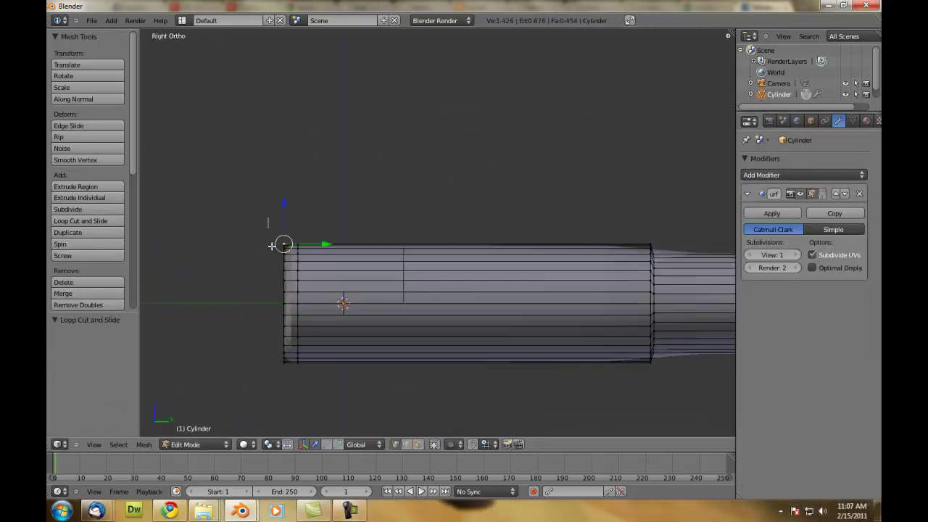
Step: Grow the selection across the end cap to shape the flared rim at the open end
middle_drag(185, 277, 298, 283)
key(ctrl+KP_Add)
middle_drag(339, 242, 336, 239)
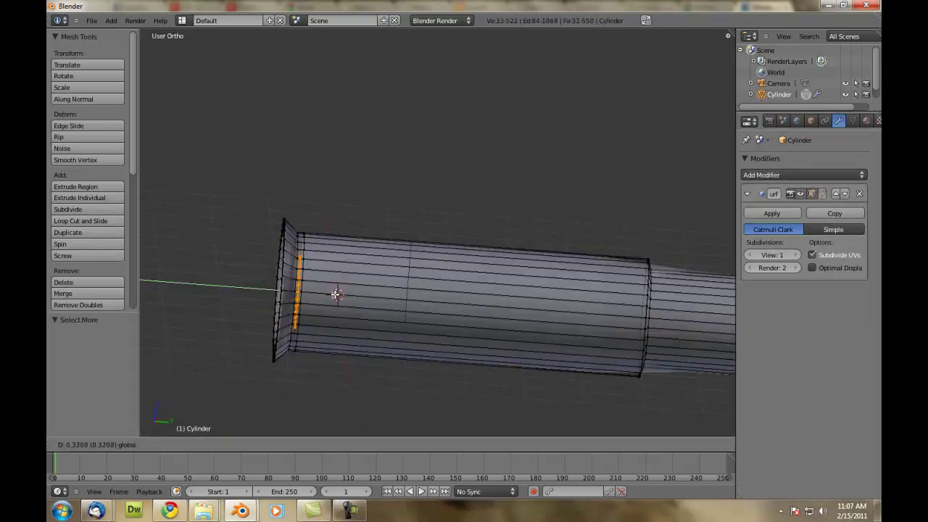
key(Tab)
key(KP_3)
key(Tab)
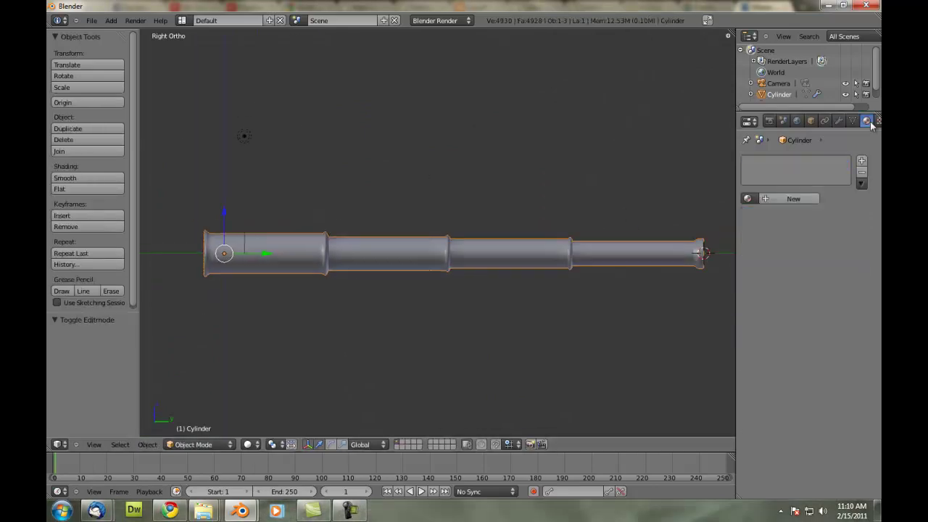
Step: Enable mirror reflections on the Brass material
scroll(781, 397, down, 1)
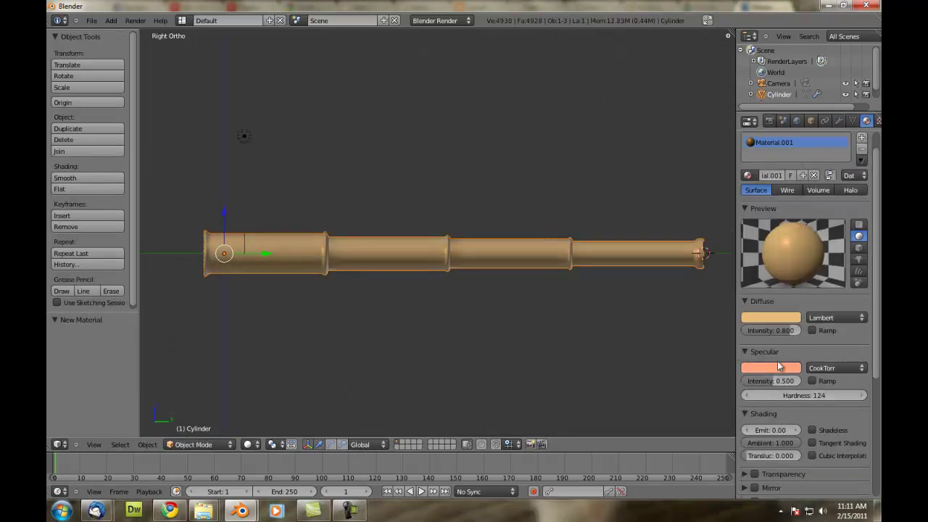
scroll(780, 366, down, 3)
click(755, 419)
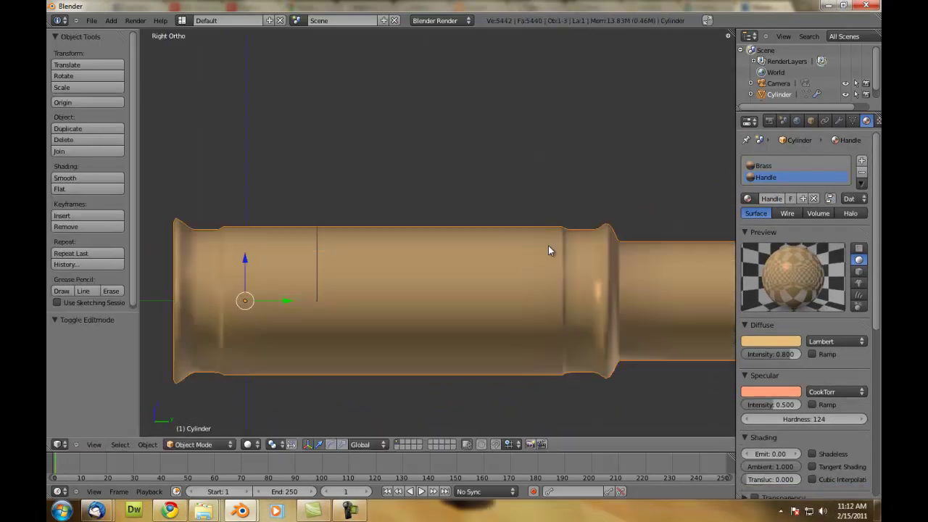
Step: Assign the Handle material to the grip with a dark reddish diffuse and pale pink specular colour
click(761, 199)
scroll(798, 326, down, 2)
click(771, 309)
click(734, 234)
click(771, 359)
click(738, 260)
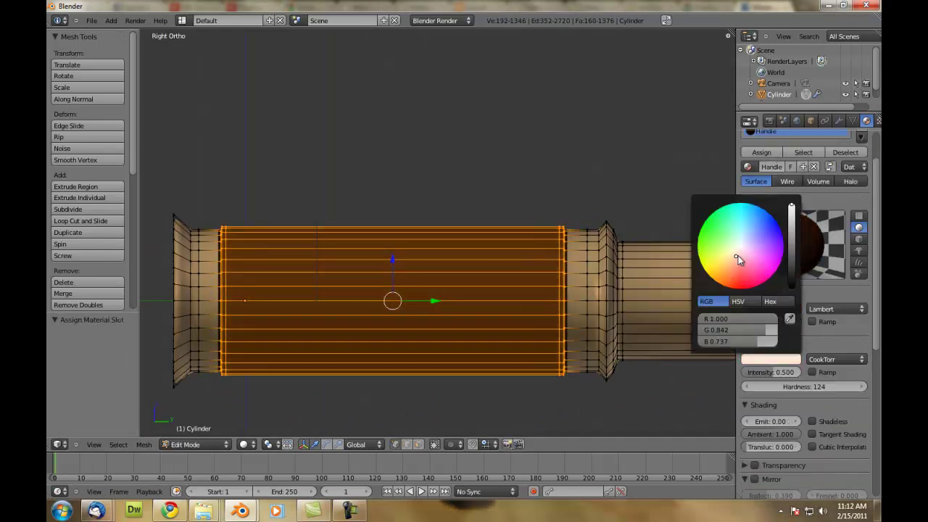
key(Tab)
key(Tab)
scroll(491, 261, down, 3)
scroll(491, 261, up, 1)
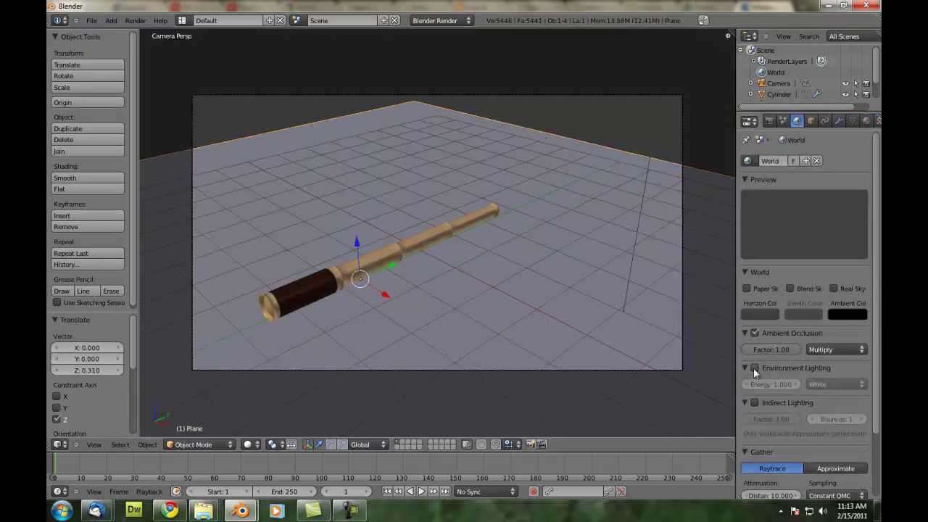
Step: Enable Environment Lighting in the World settings
click(754, 368)
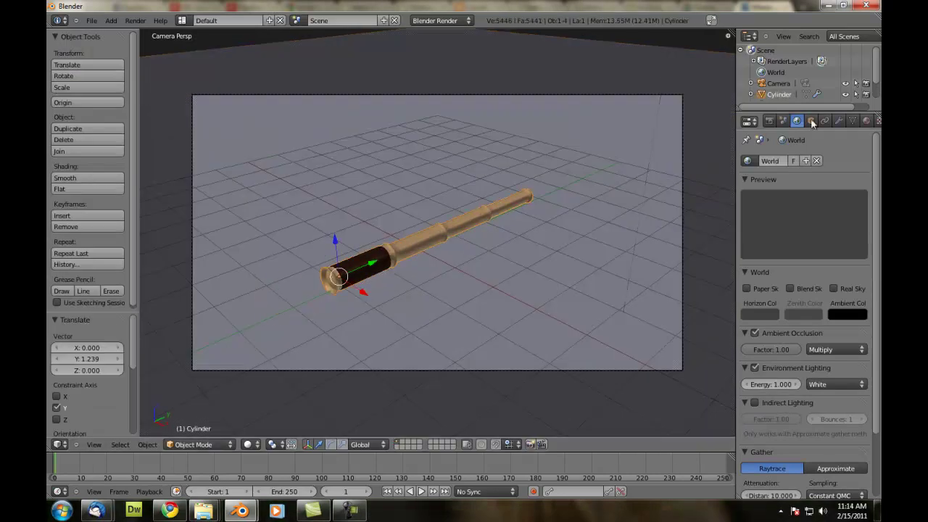
click(811, 121)
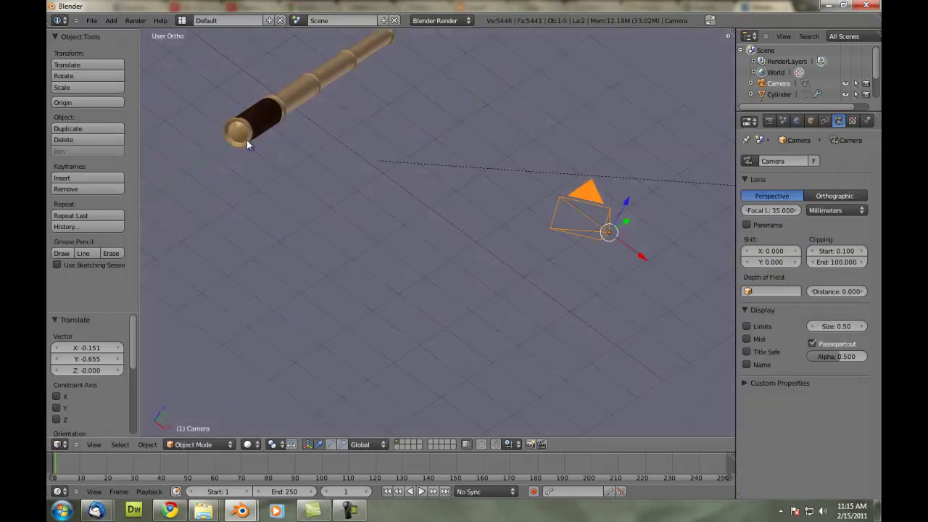
Step: Scroll down the properties panel to reach the texture settings
scroll(778, 331, down, 1)
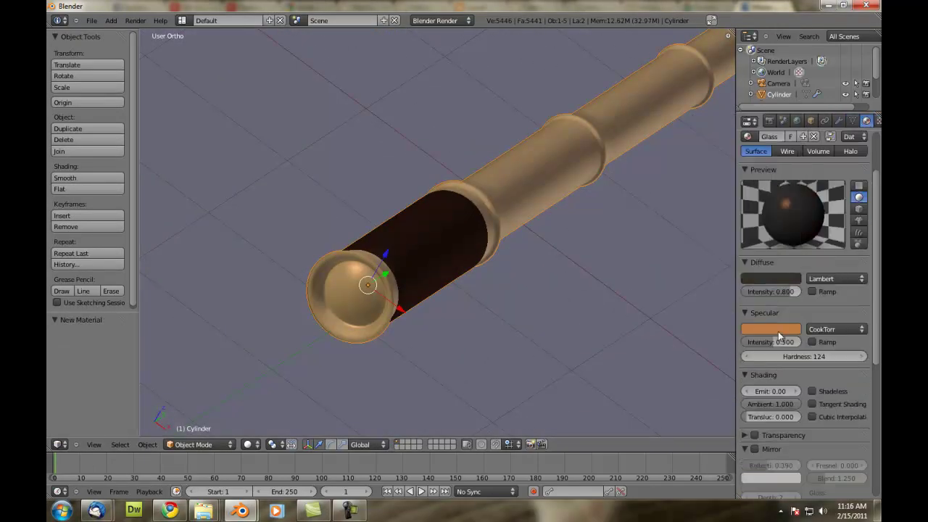
scroll(789, 328, down, 5)
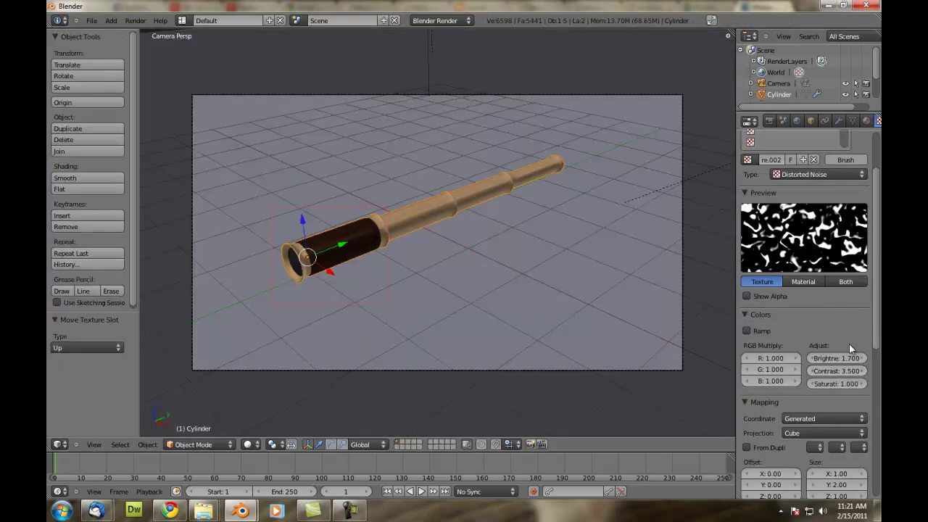
Step: Set the noise texture's blend colour and make it influence specular intensity
scroll(849, 343, down, 10)
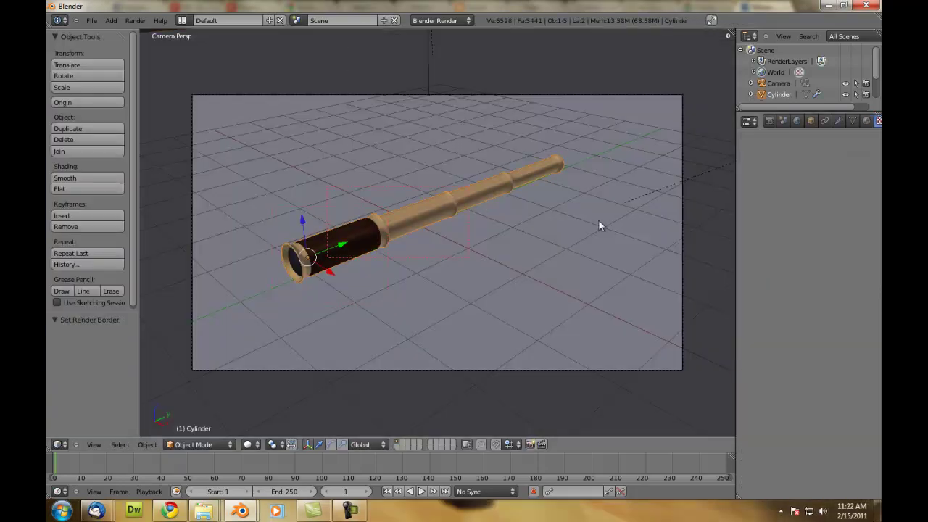
scroll(775, 310, down, 6)
click(776, 444)
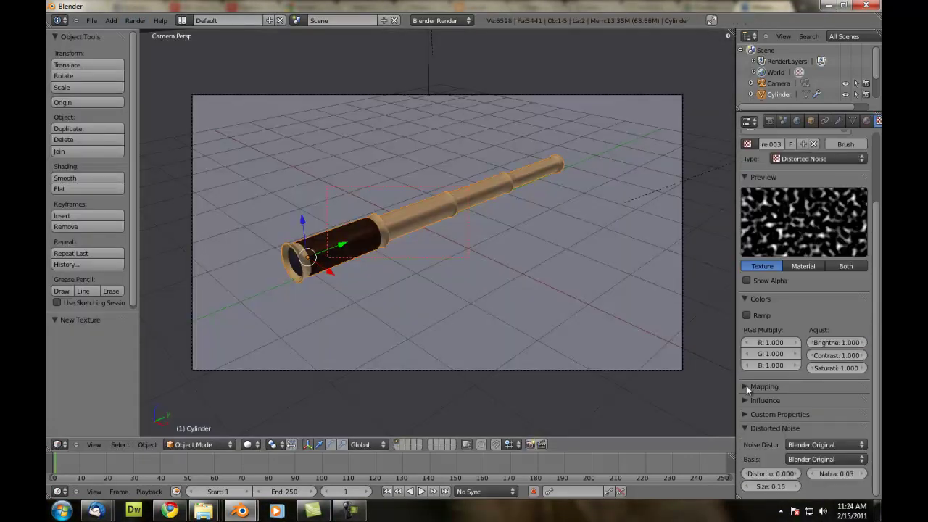
click(747, 400)
scroll(811, 367, down, 5)
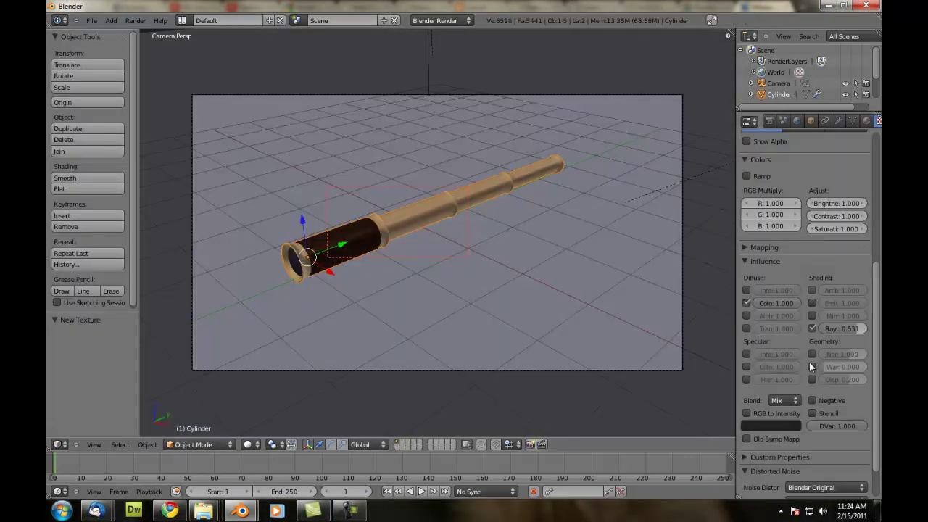
click(747, 354)
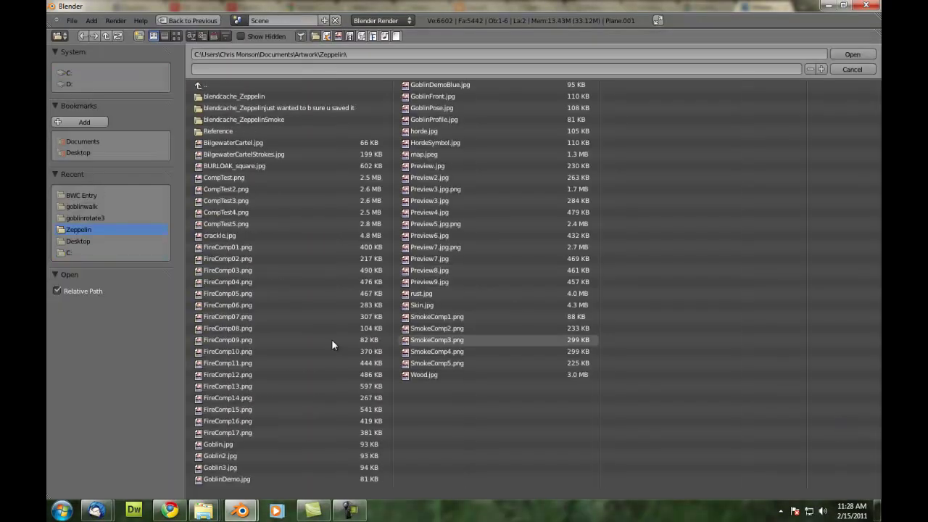
Step: Load the map image as the ground plane's texture
key(F12)
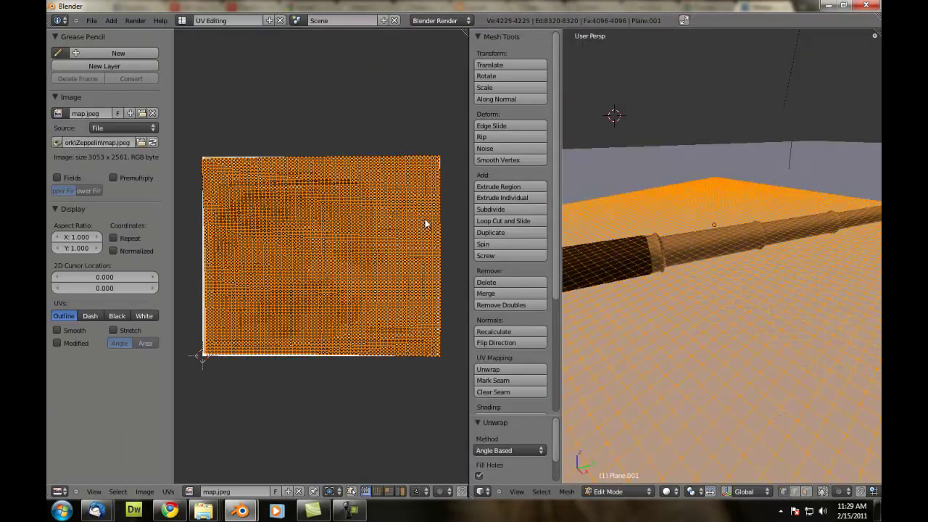
scroll(805, 321, down, 3)
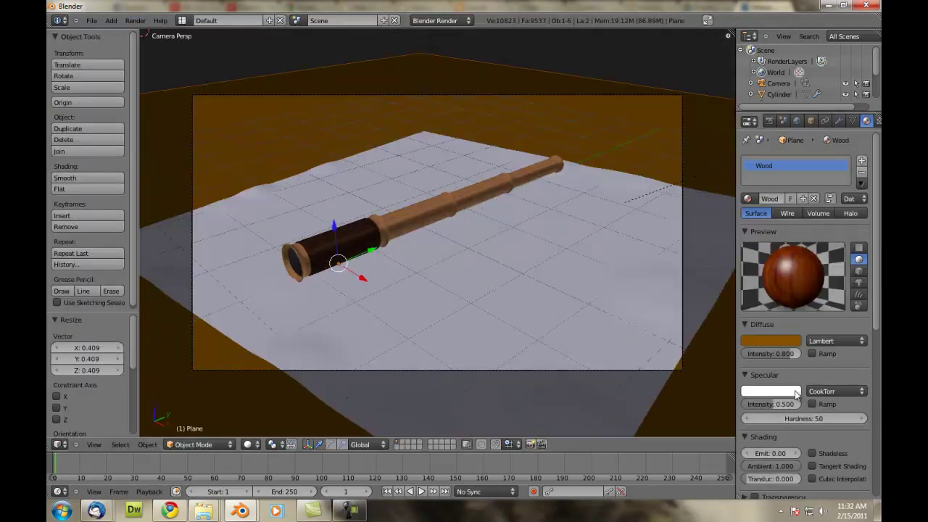
Step: Render the scene to check the UV-mapped map texture
scroll(769, 384, down, 5)
key(F12)
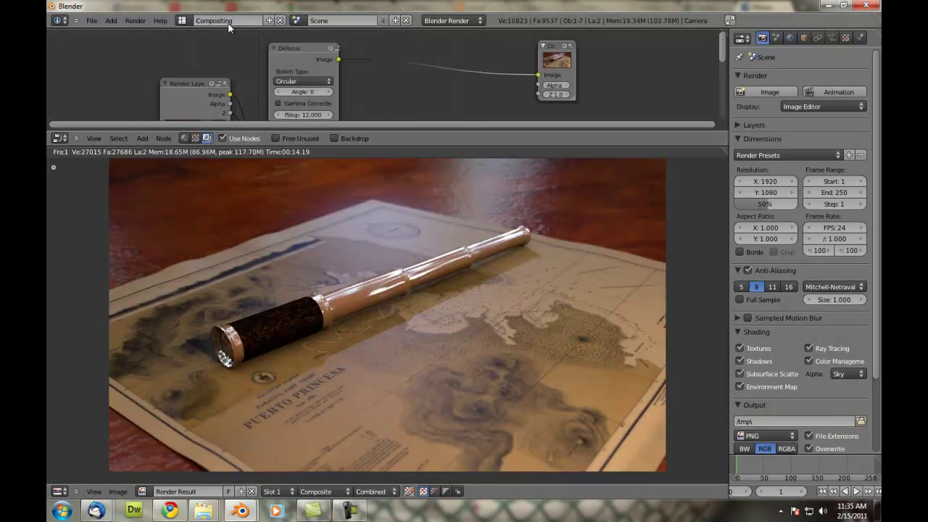
Step: Lower the Glare threshold to 0.100 and add an RGB Curves node
drag(407, 92, 341, 92)
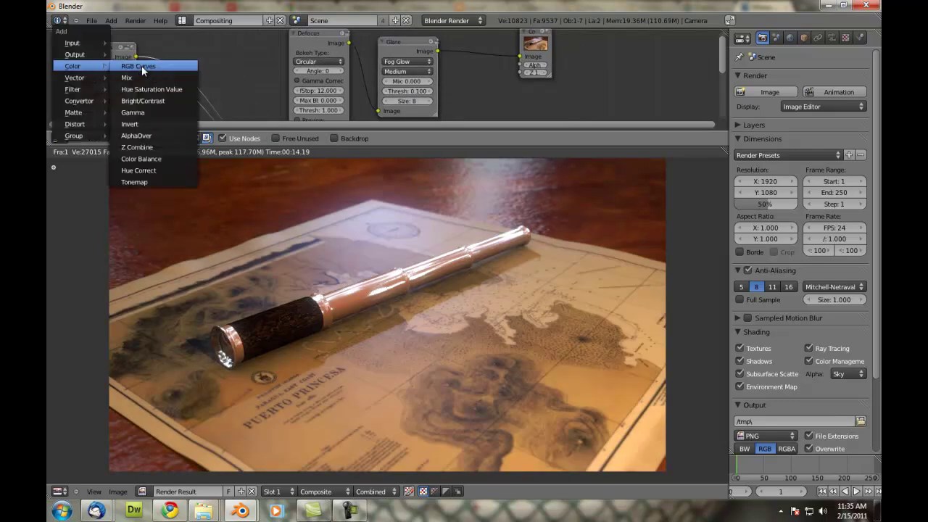
click(142, 65)
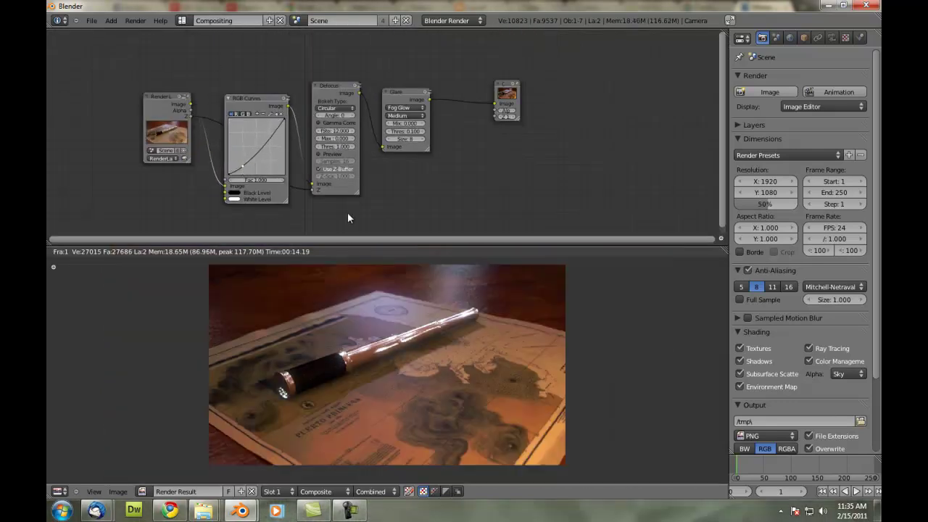